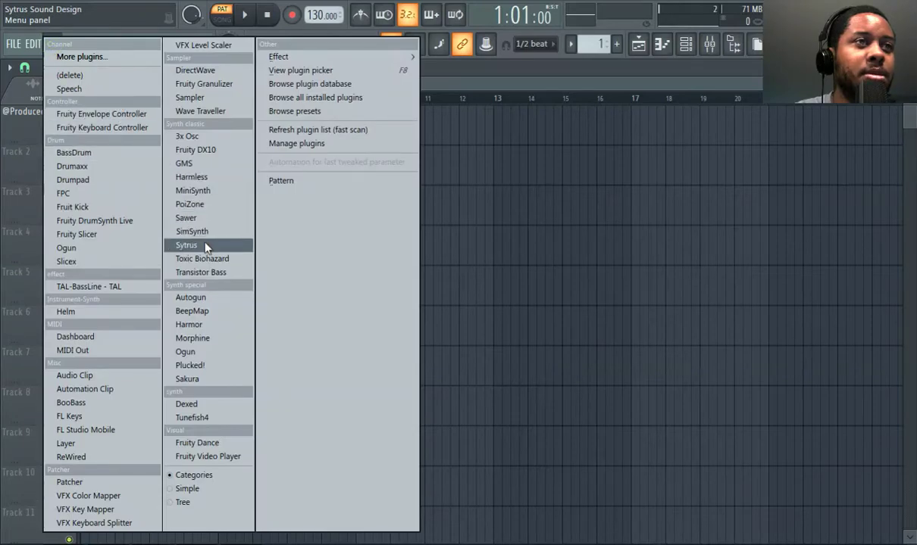
# Step: Add a Sytrus synth channel and load its X Nucleon keyboard preset Soft E Piano
pyautogui.click(206, 247)
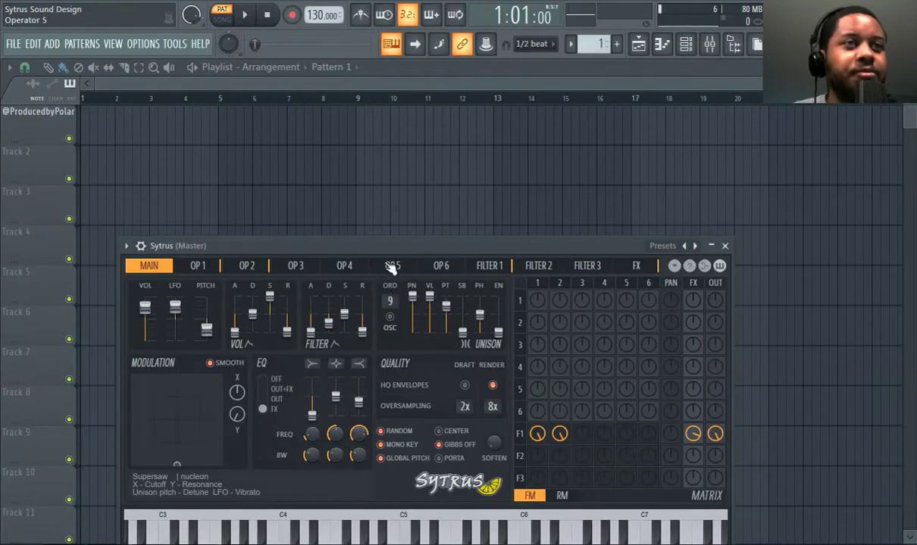
pyautogui.moveTo(384, 251); pyautogui.dragTo(395, 111)
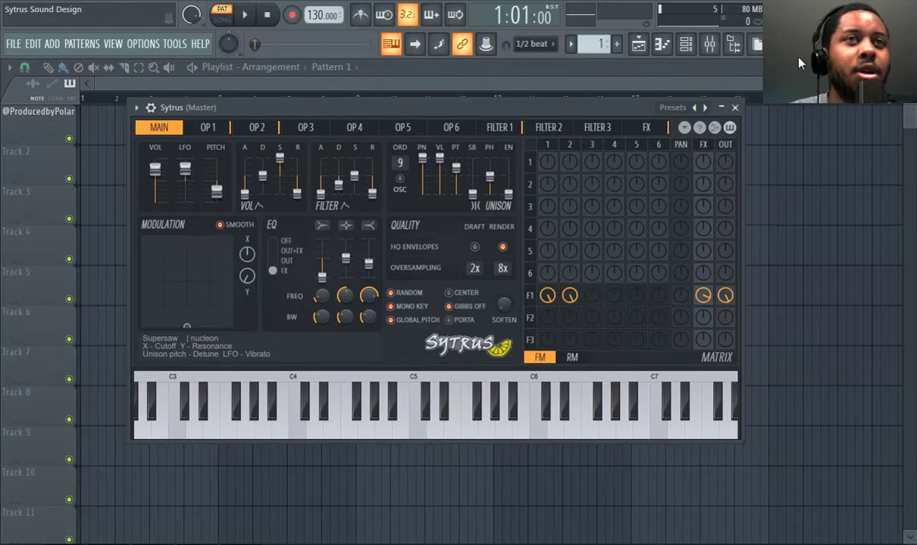
pyautogui.click(136, 108)
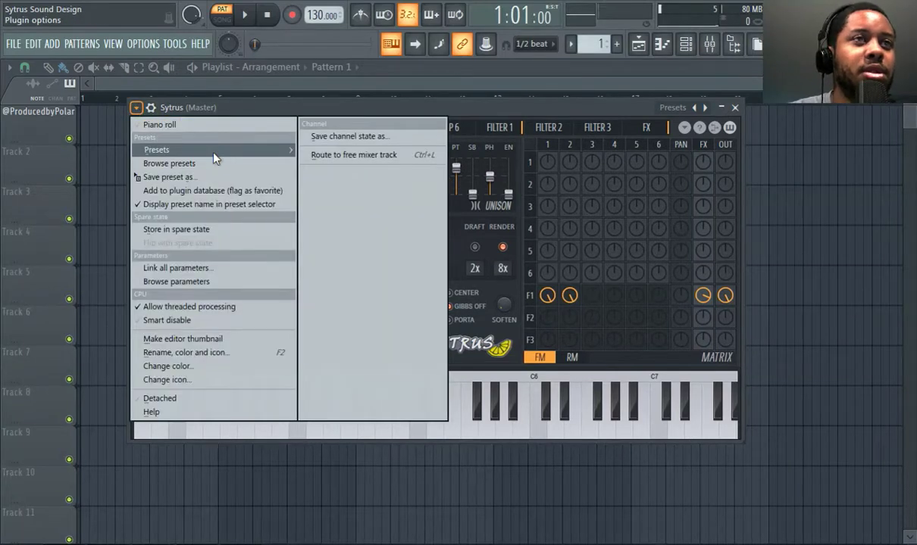
pyautogui.moveTo(213, 152)
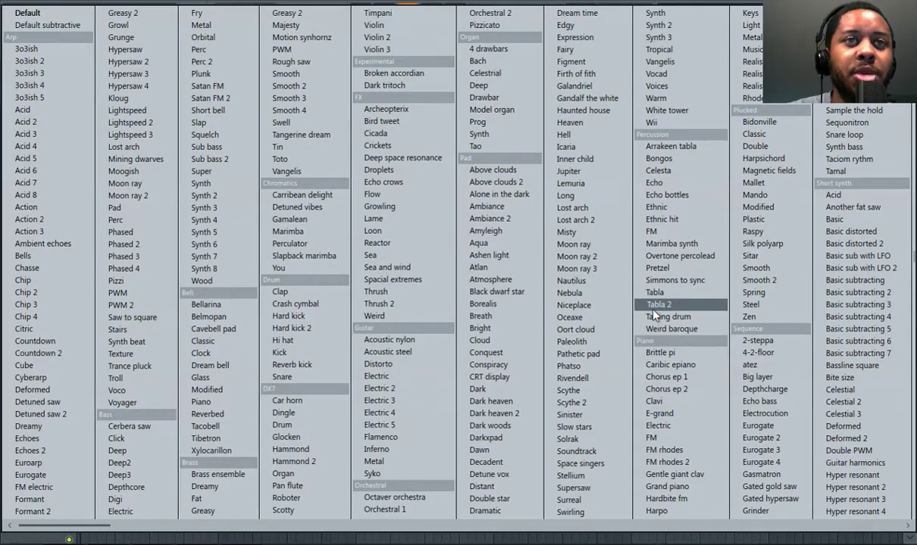
pyautogui.scroll(-5, 730, 298)
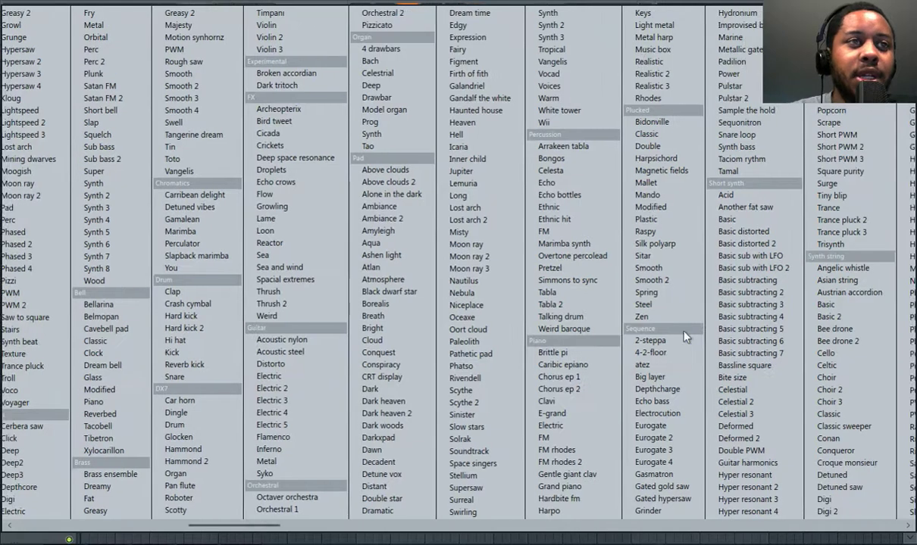
pyautogui.scroll(-2, 566, 403)
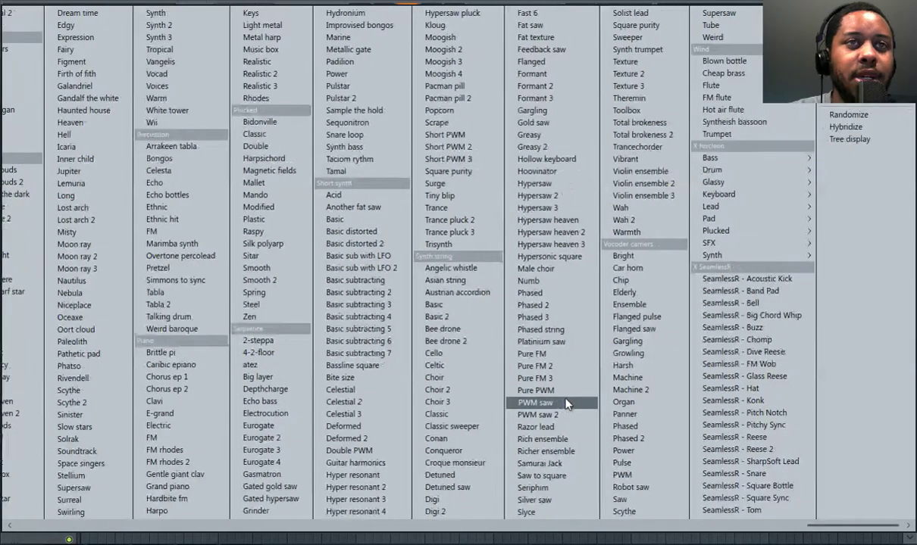
pyautogui.moveTo(748, 196)
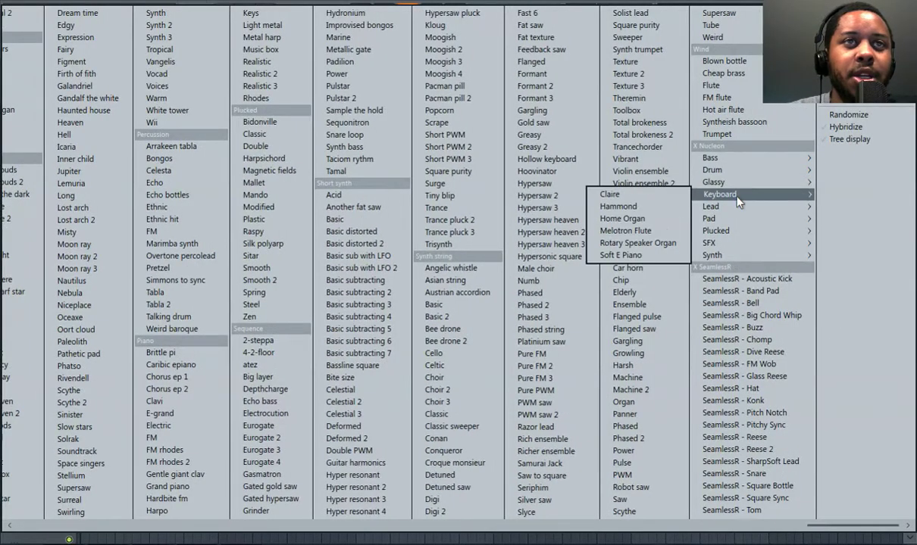
pyautogui.moveTo(712, 204)
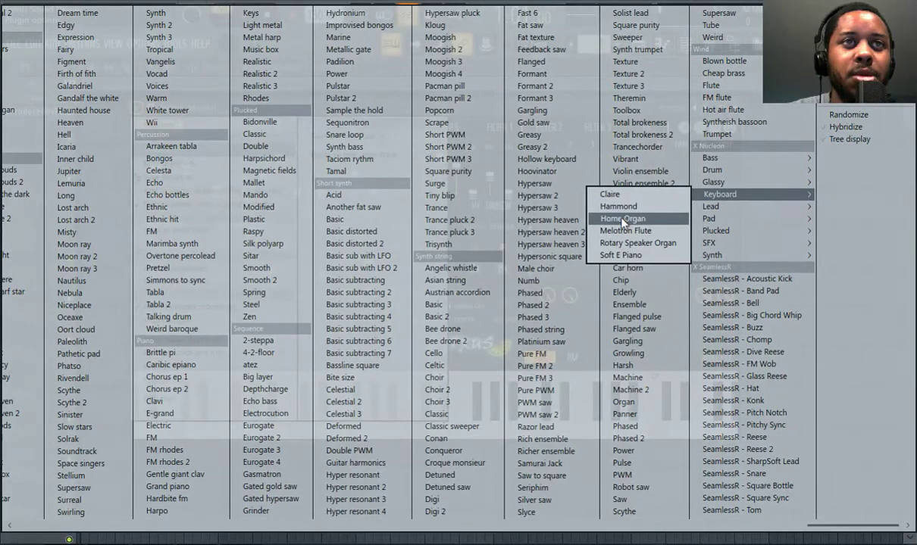
pyautogui.click(620, 255)
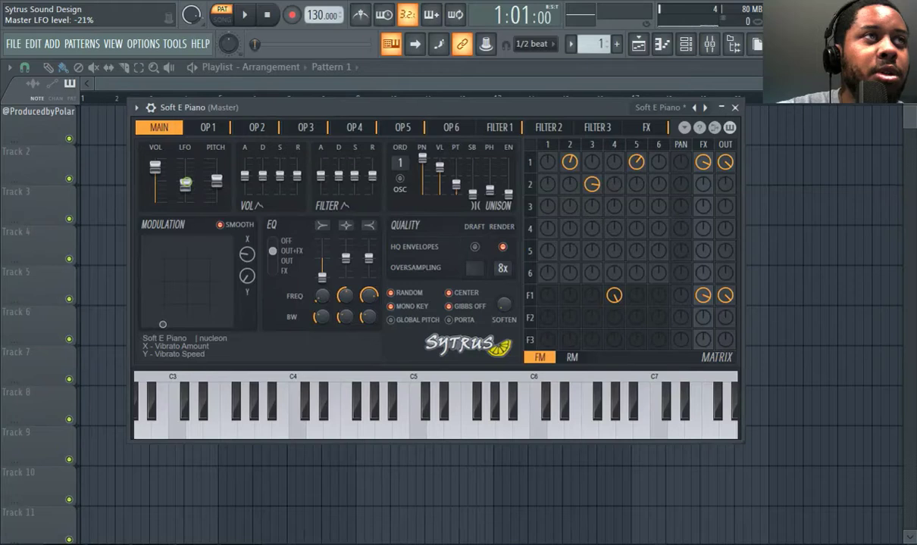
# Step: Shape Soft E Piano with the master LFO level at minimum, a slightly raised volume attack and unison for oscillators only
pyautogui.moveTo(185, 183)
pyautogui.mouseDown()
pyautogui.moveTo(184, 201)
pyautogui.moveTo(185, 157)
pyautogui.moveTo(184, 200)
pyautogui.mouseUp()
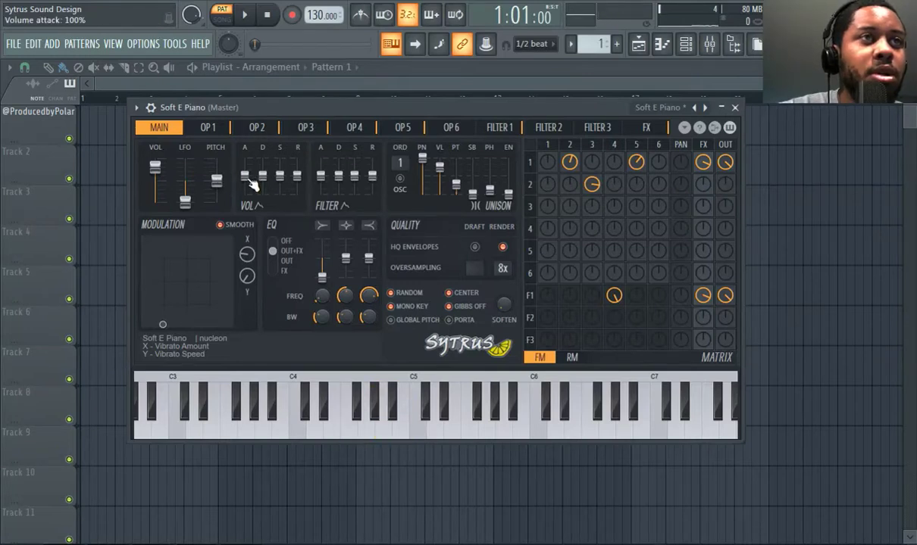
pyautogui.moveTo(248, 179); pyautogui.dragTo(262, 176)
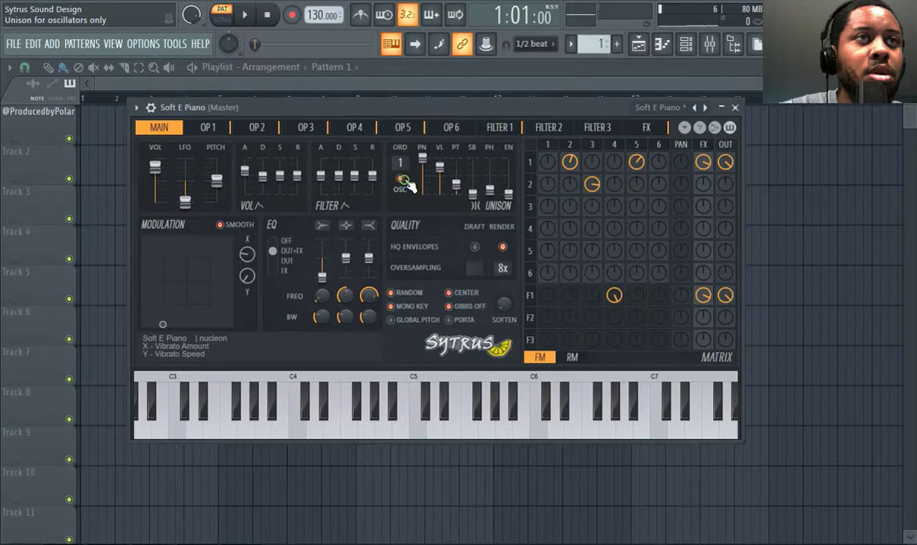
pyautogui.moveTo(422, 158)
pyautogui.mouseDown()
pyautogui.moveTo(422, 184)
pyautogui.moveTo(422, 158)
pyautogui.mouseUp()
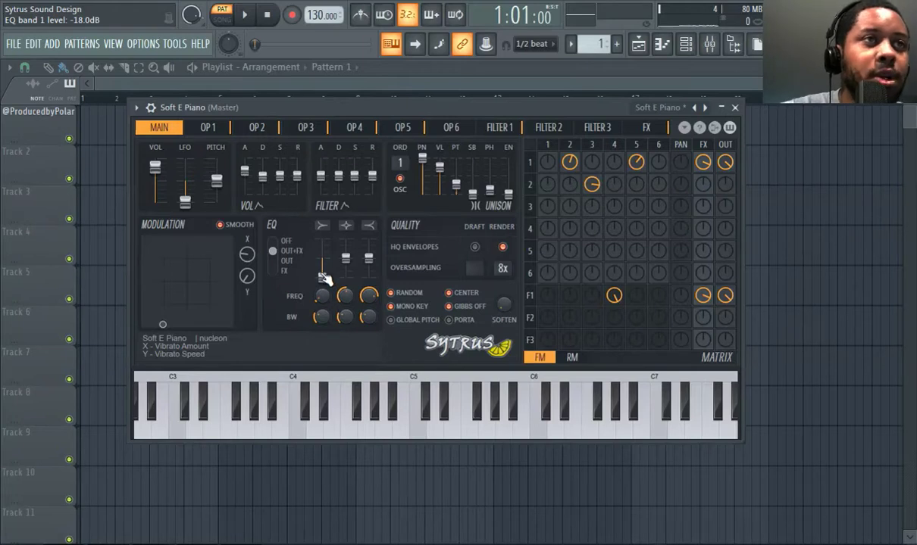
# Step: Raise the Sytrus EQ band 1 level to maximum and increase the Soften amount
pyautogui.moveTo(320, 271); pyautogui.dragTo(321, 241)
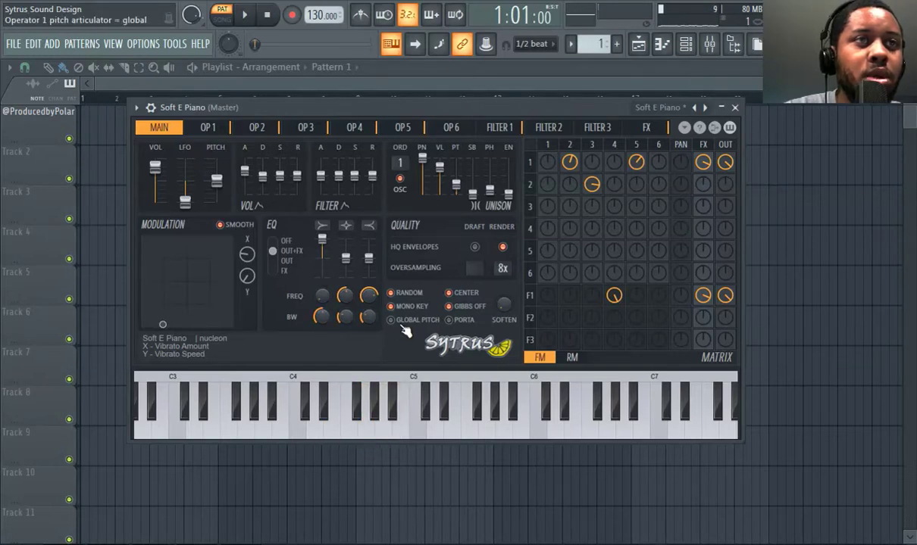
pyautogui.click(391, 306)
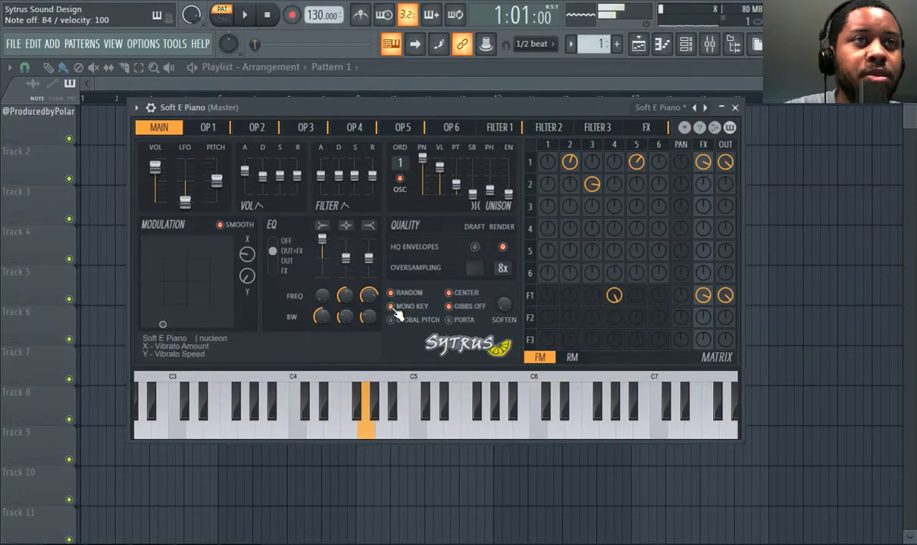
pyautogui.scroll(5, 503, 306)
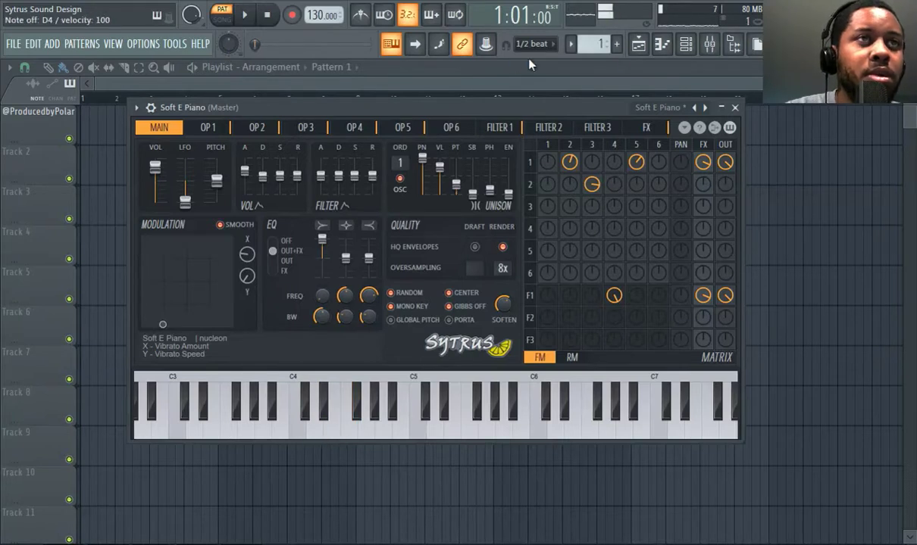
# Step: Route the Soft E Piano channel to mixer insert 5 from the channel rack
pyautogui.click(686, 44)
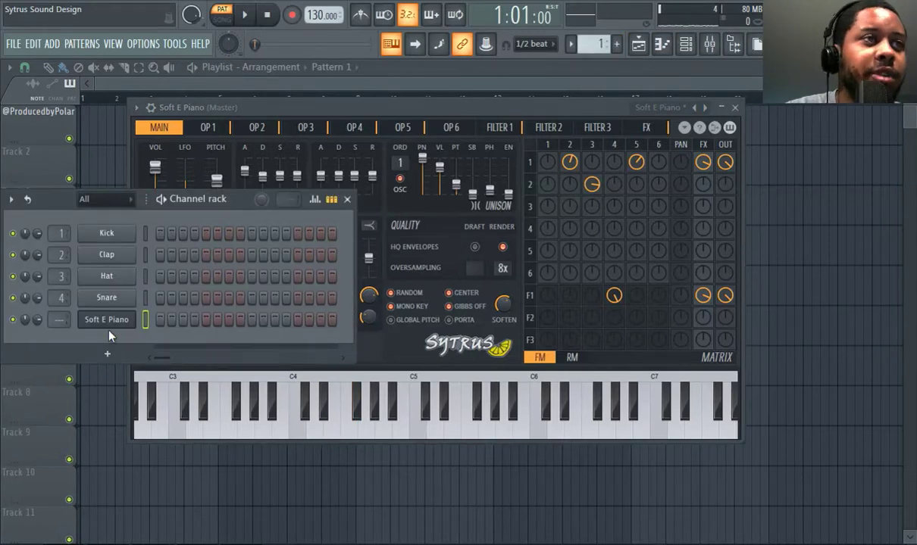
pyautogui.click(171, 45)
pyautogui.moveTo(139, 49)
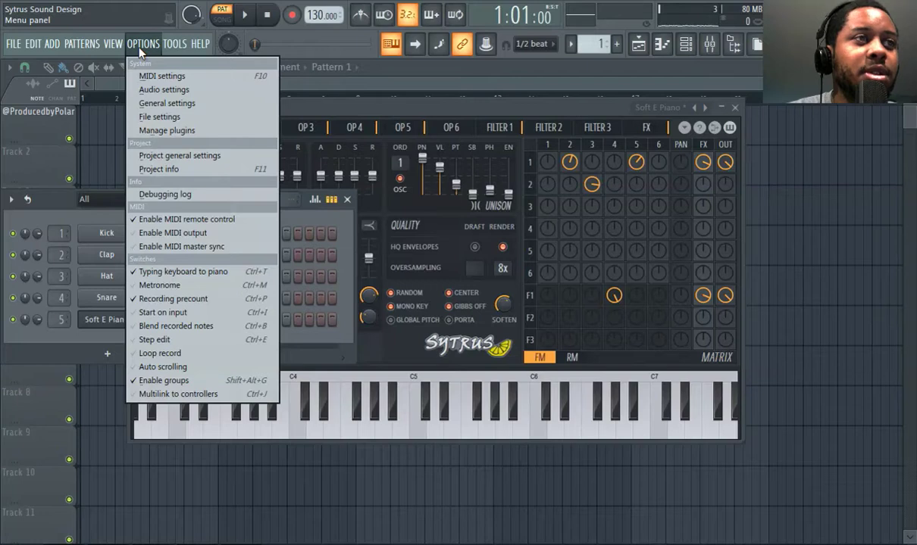
pyautogui.moveTo(175, 47)
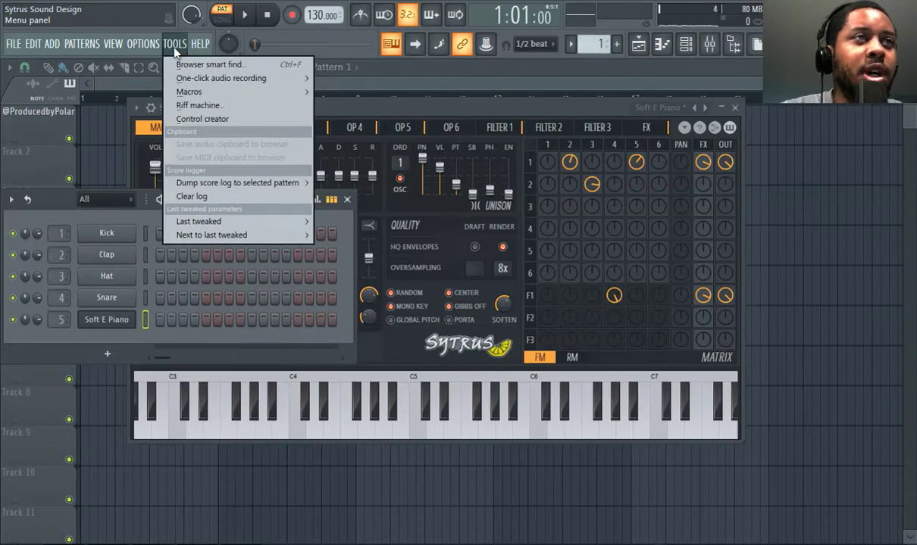
# Step: Load Fruity Convolver into effect slot 1 of mixer insert 5
pyautogui.click(686, 45)
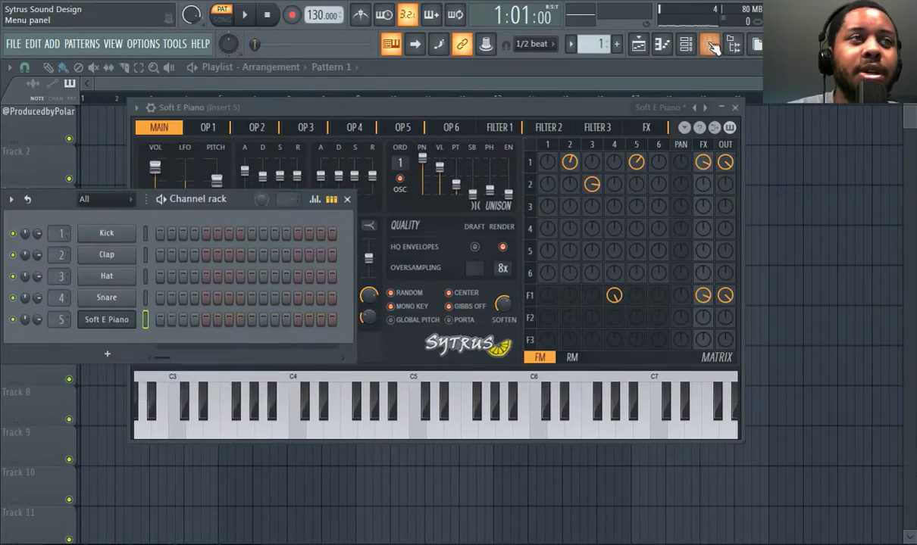
pyautogui.click(686, 45)
pyautogui.click(761, 189)
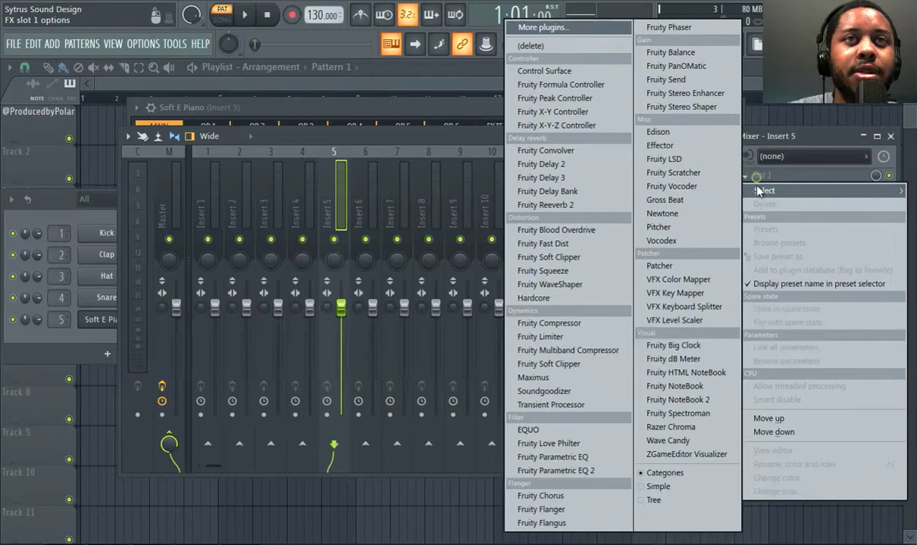
pyautogui.click(519, 143)
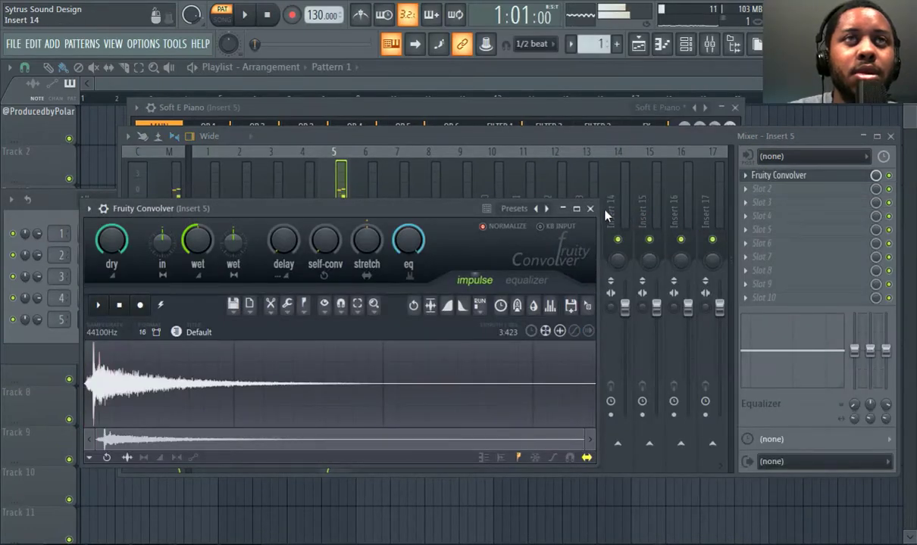
# Step: Place Pattern 1 at bar 1 of the first playlist track and record a Soft E Piano melody into it
pyautogui.press('F12')
pyautogui.click(114, 125)
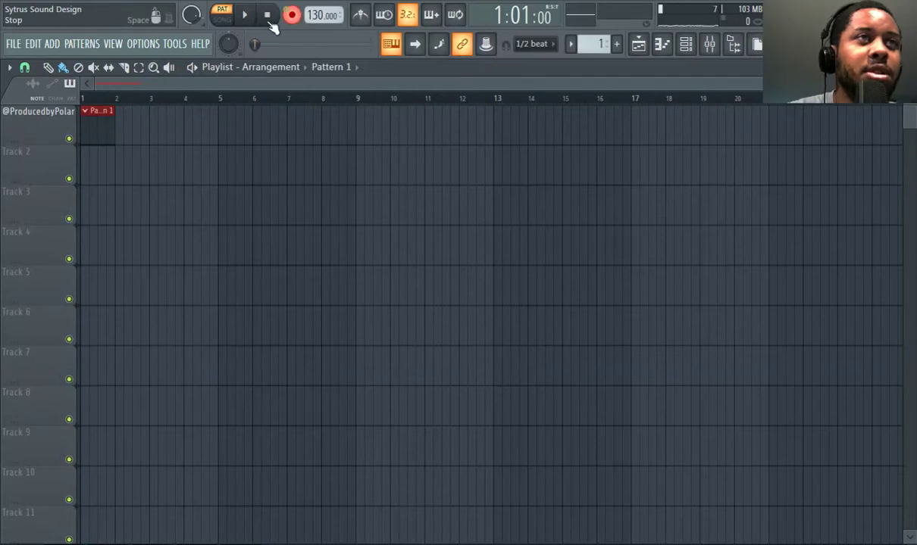
pyautogui.click(244, 17)
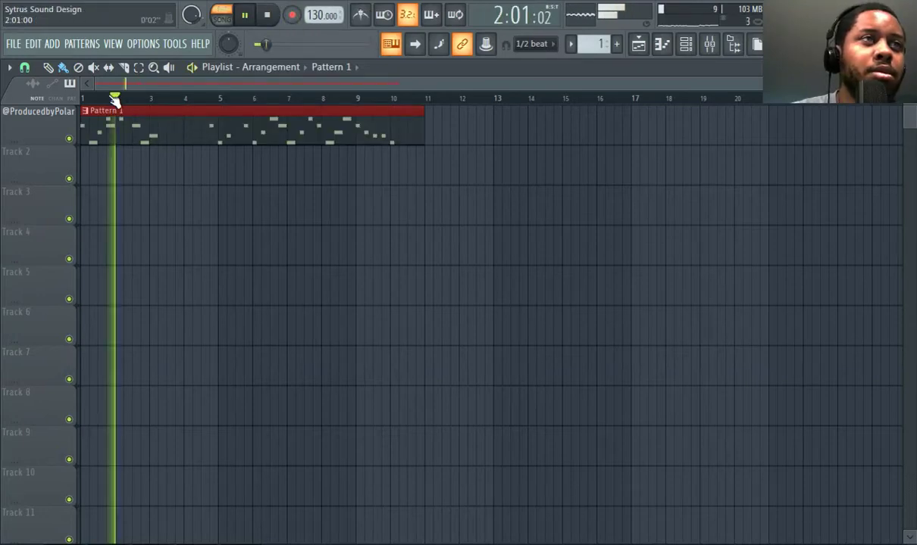
pyautogui.moveTo(114, 99); pyautogui.dragTo(83, 97)
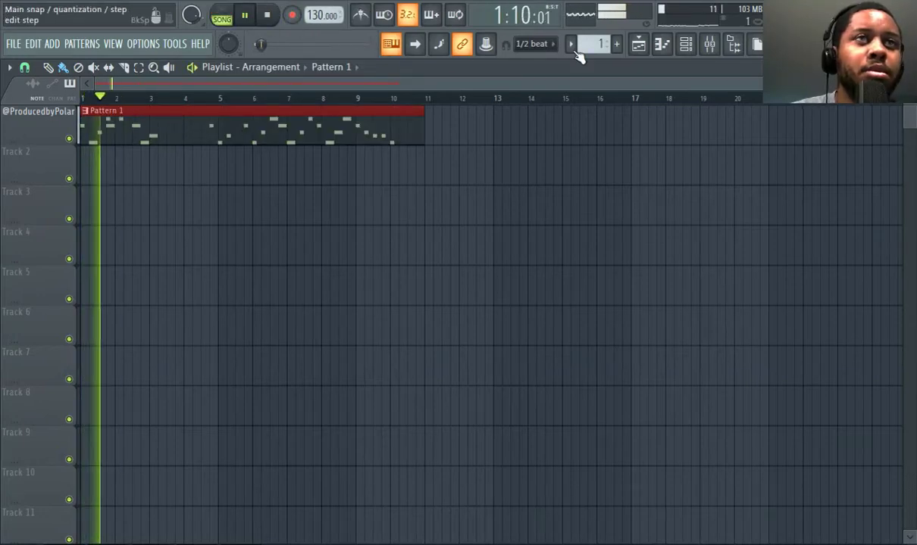
pyautogui.click(244, 15)
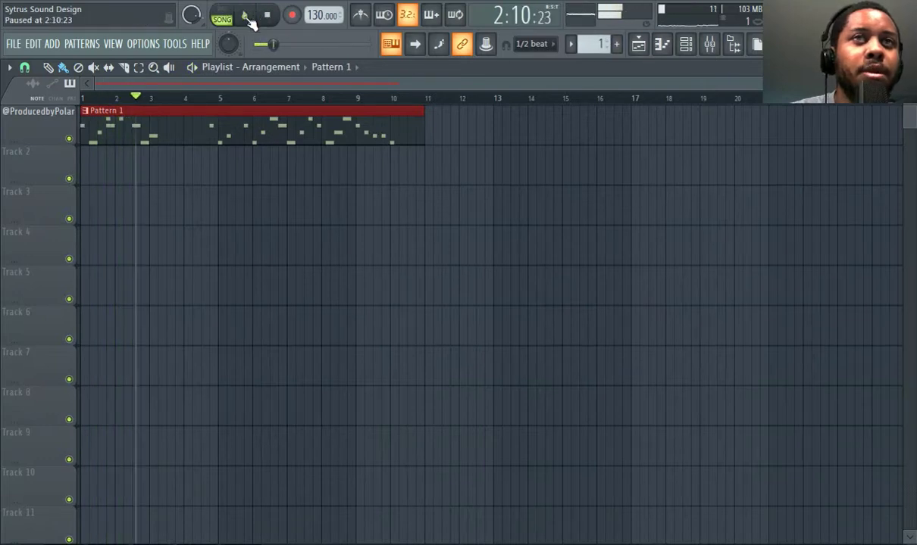
# Step: Load Fruity Multiband Compressor into effect slot 2 of insert 5 and choose its 2 band comp preset
pyautogui.click(712, 44)
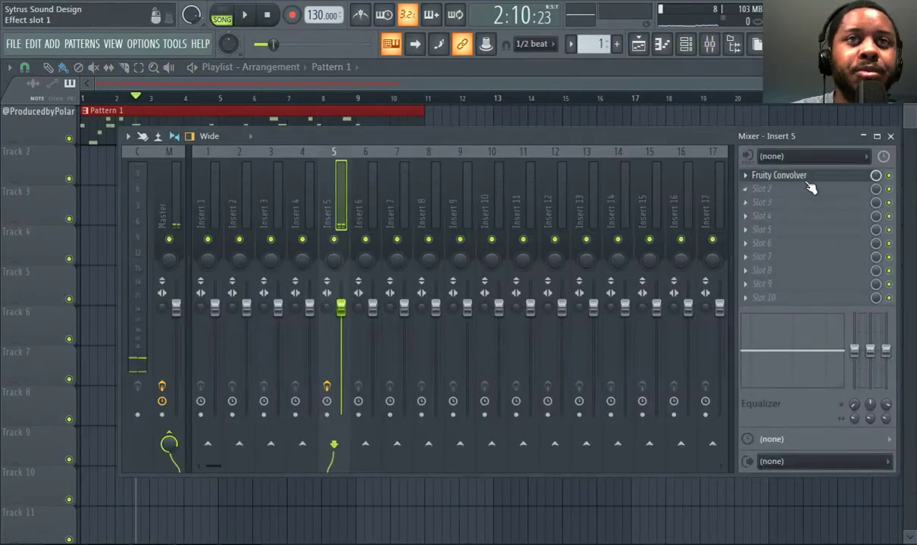
pyautogui.click(780, 188)
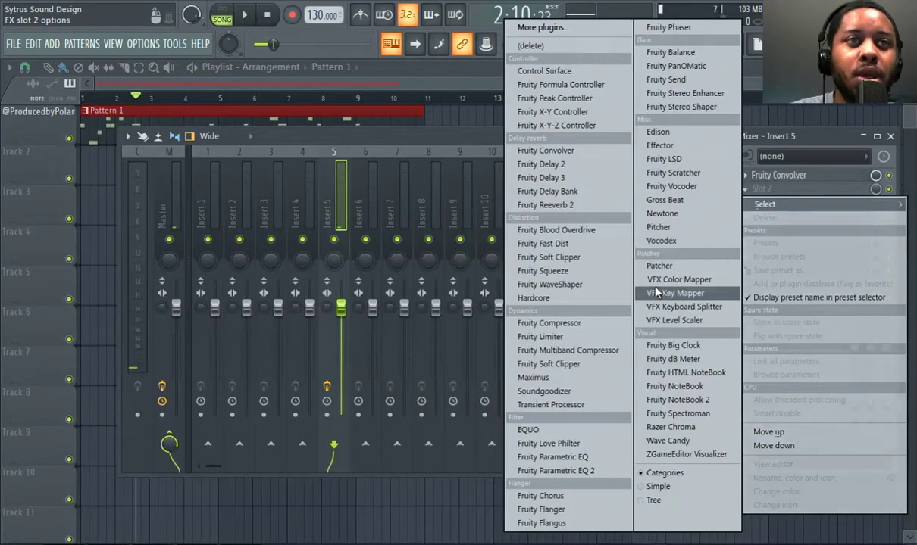
pyautogui.click(619, 351)
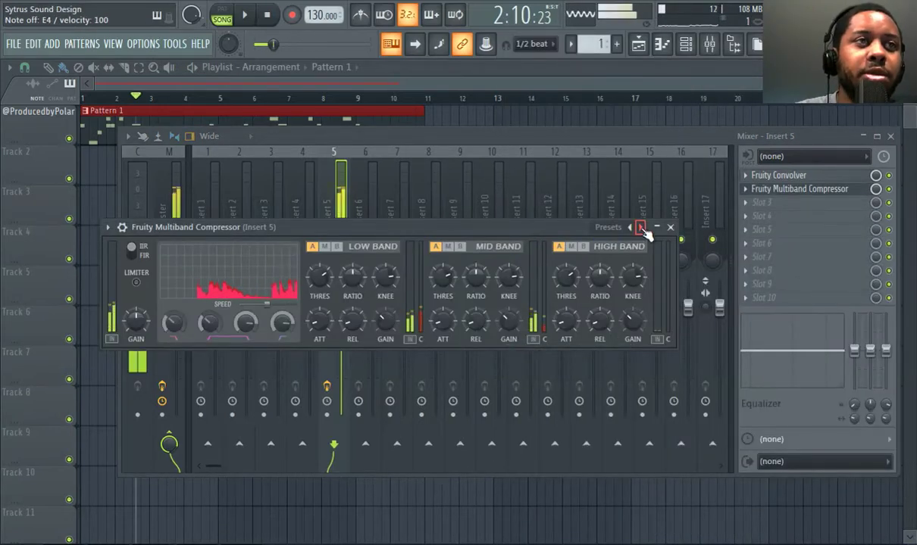
pyautogui.click(640, 227)
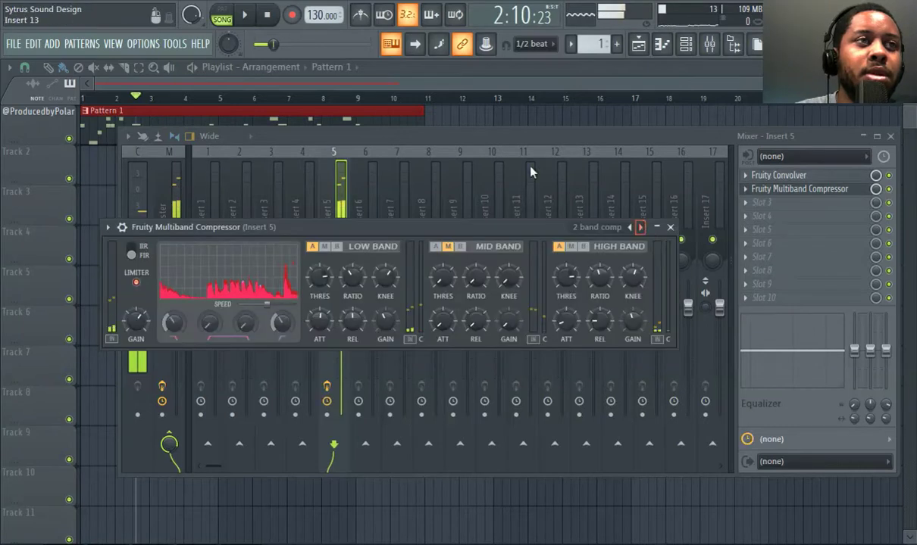
# Step: Lower the volume fader of mixer insert 5 while the song plays
pyautogui.click(244, 17)
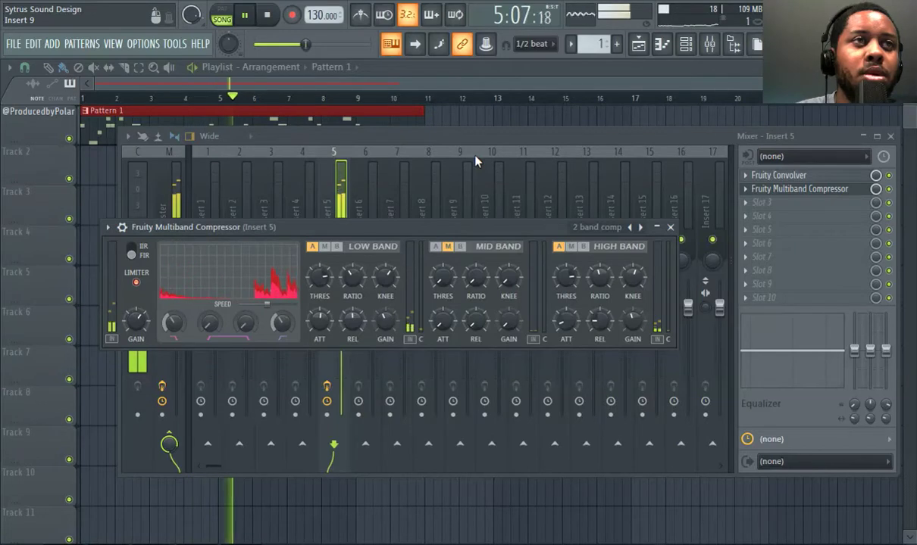
pyautogui.click(320, 145)
pyautogui.moveTo(341, 307); pyautogui.dragTo(341, 333)
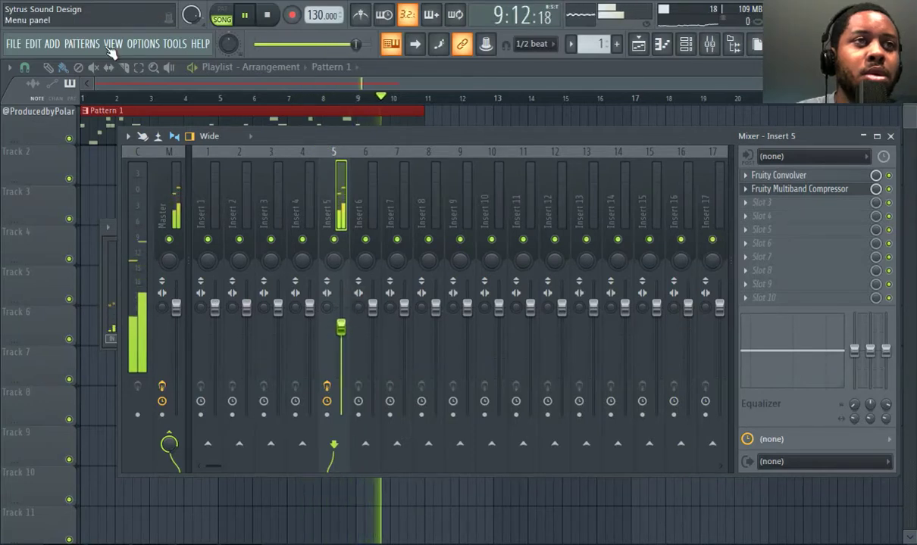
# Step: Open Pattern 1's Soft E Piano notes in the piano roll and delete all notes before bar 6
pyautogui.click(152, 111)
pyautogui.doubleClick(185, 107)
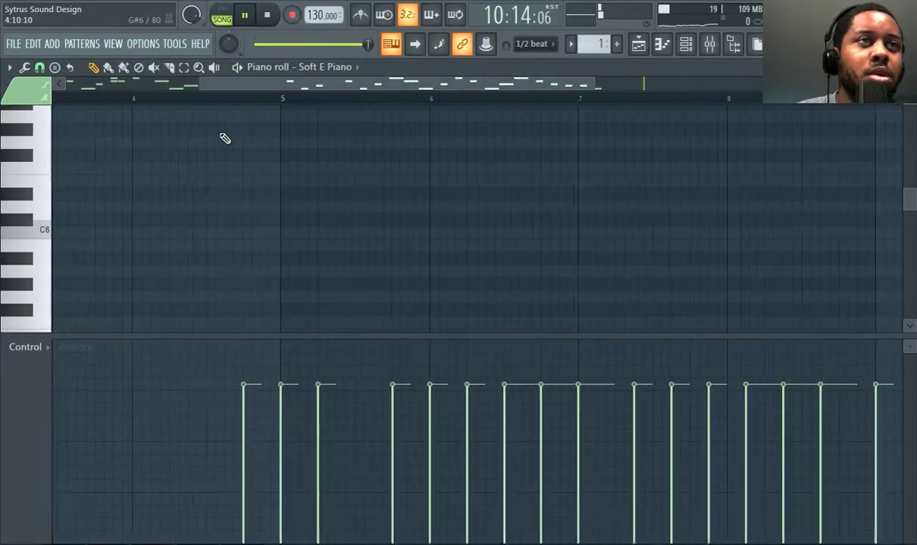
pyautogui.scroll(-7, 202, 195)
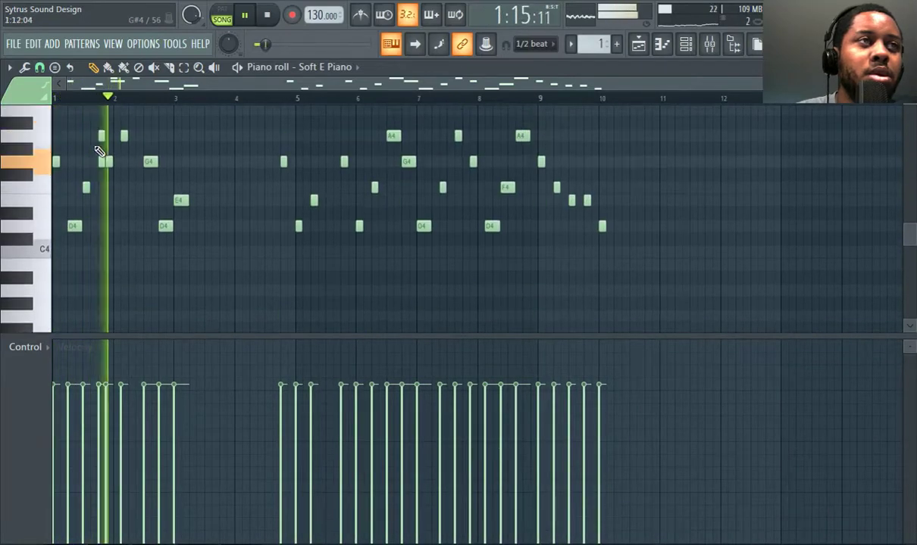
pyautogui.moveTo(58, 109); pyautogui.dragTo(315, 278)
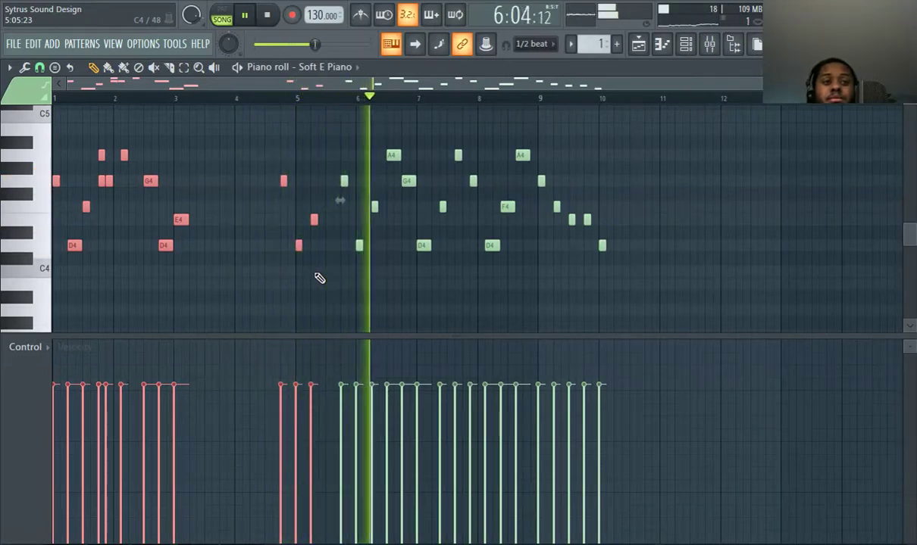
pyautogui.press('Delete')
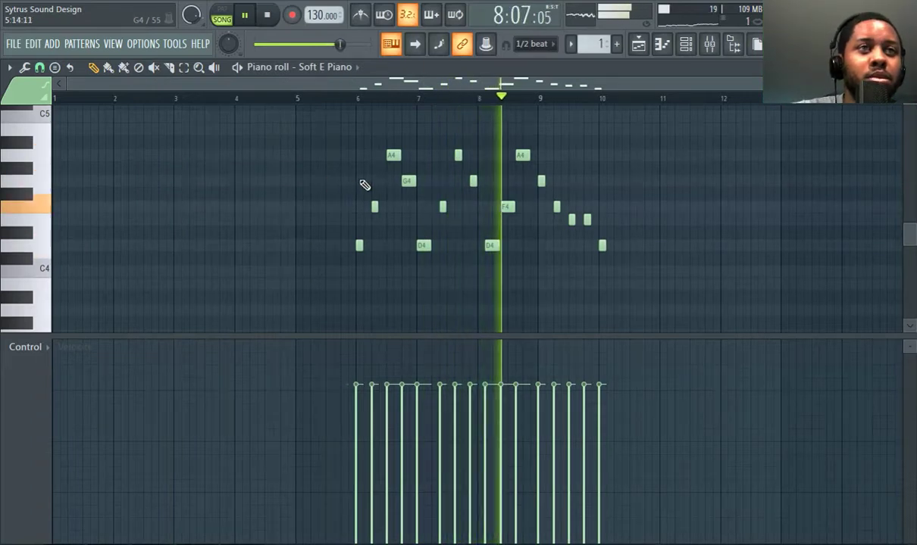
# Step: Try A4 and G4 lead-in notes in the second half of bar 5, then delete the A4 and keep the G4
pyautogui.scroll(2, 359, 102)
pyautogui.click(297, 100)
pyautogui.scroll(3, 479, 132)
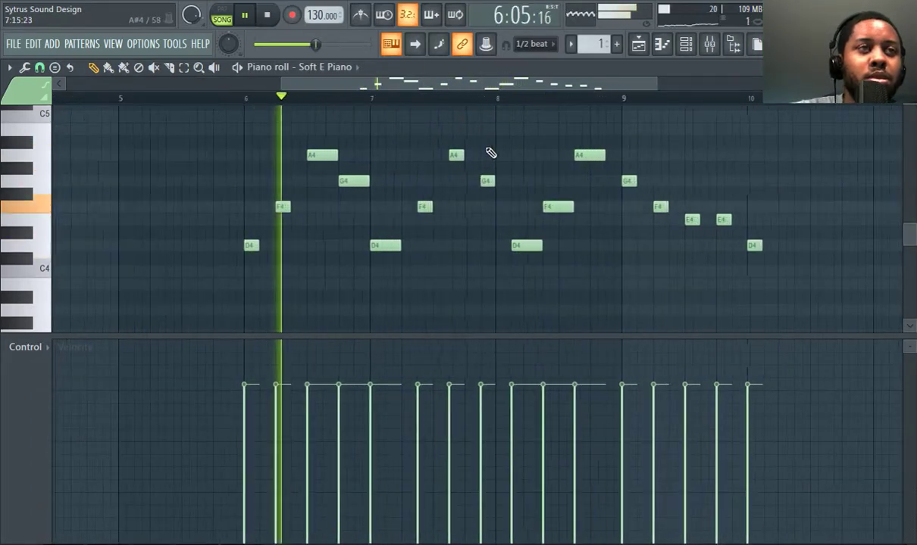
pyautogui.click(171, 156)
pyautogui.moveTo(185, 156); pyautogui.dragTo(180, 156)
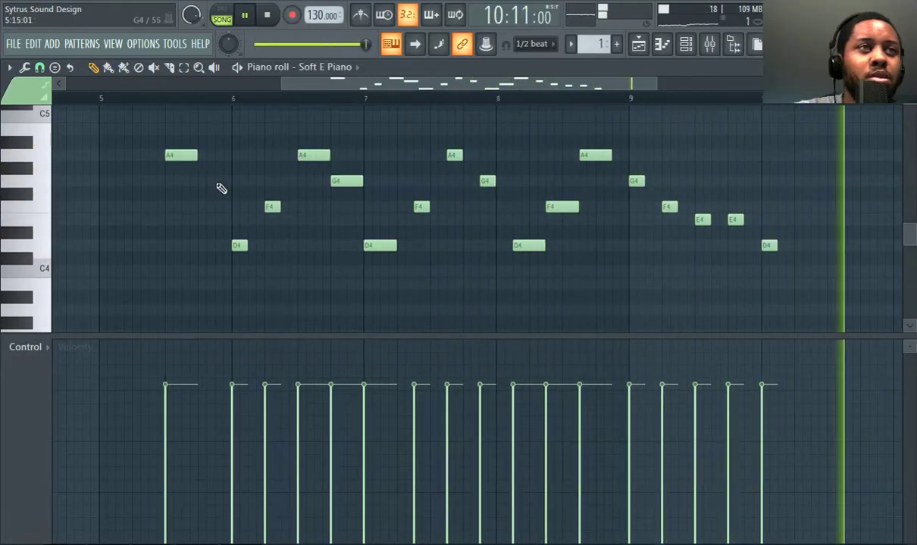
pyautogui.click(198, 182)
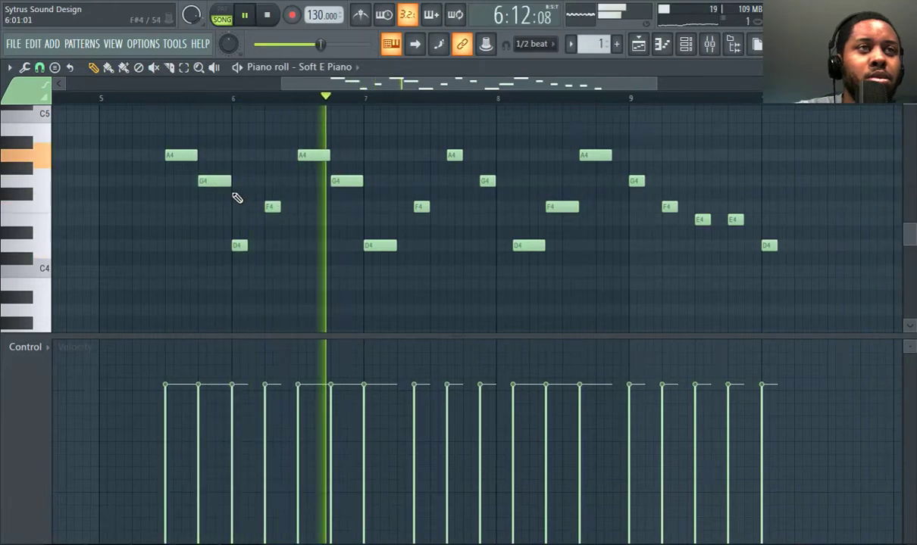
pyautogui.rightClick(184, 156)
pyautogui.click(172, 100)
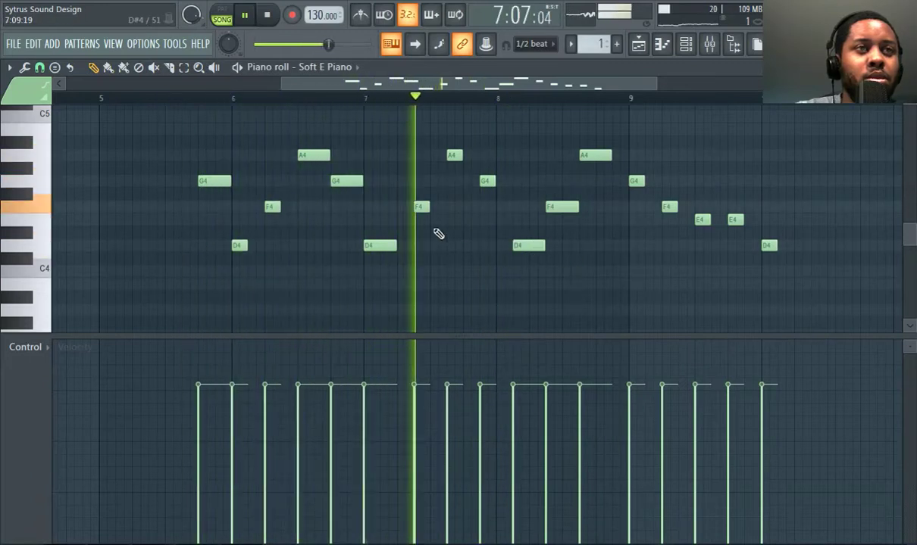
# Step: Move the F4 note in bar 7 earlier to directly follow the D4, and lengthen it and the following A4
pyautogui.moveTo(416, 203); pyautogui.dragTo(403, 204)
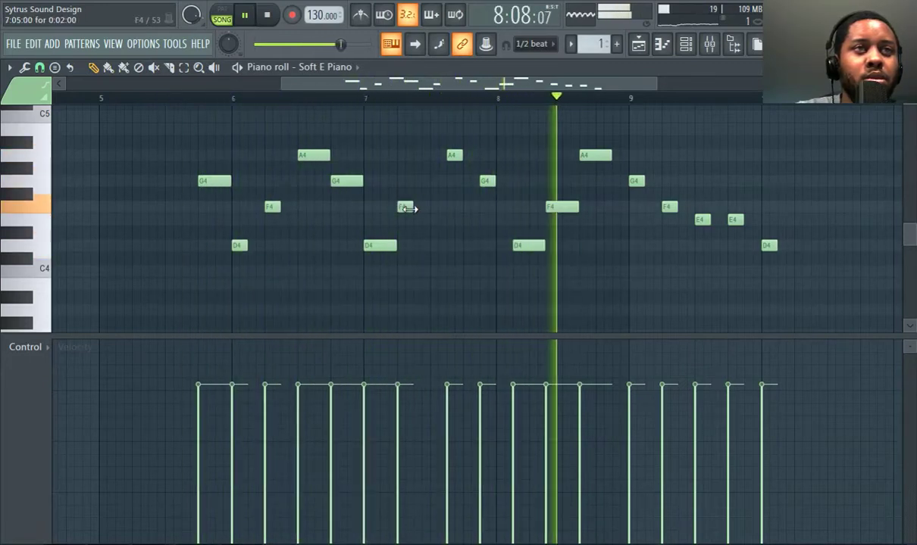
pyautogui.moveTo(464, 155); pyautogui.dragTo(478, 155)
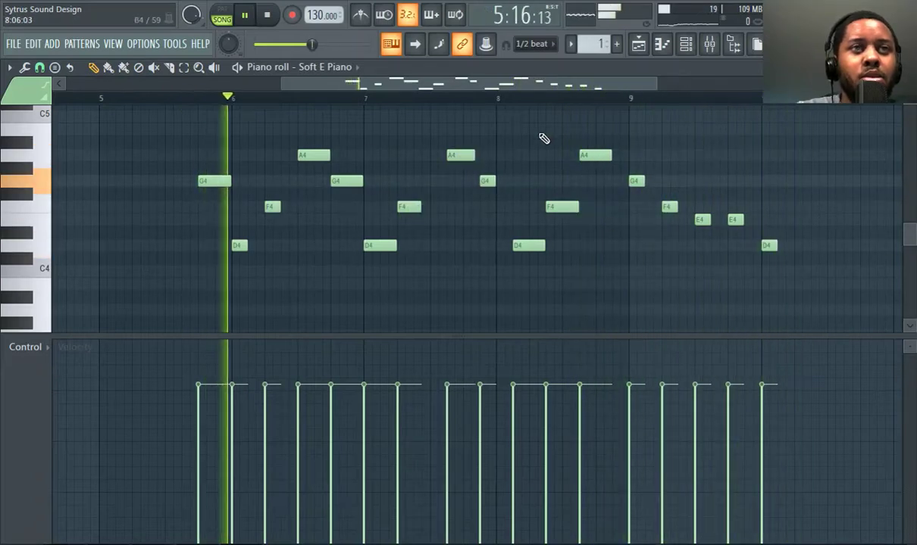
# Step: Move the entire melody earlier so that its G4 lead-in note starts at bar 1
pyautogui.scroll(-3, 518, 146)
pyautogui.hotkey('ctrl', 'a')
pyautogui.moveTo(288, 180); pyautogui.dragTo(13, 184)
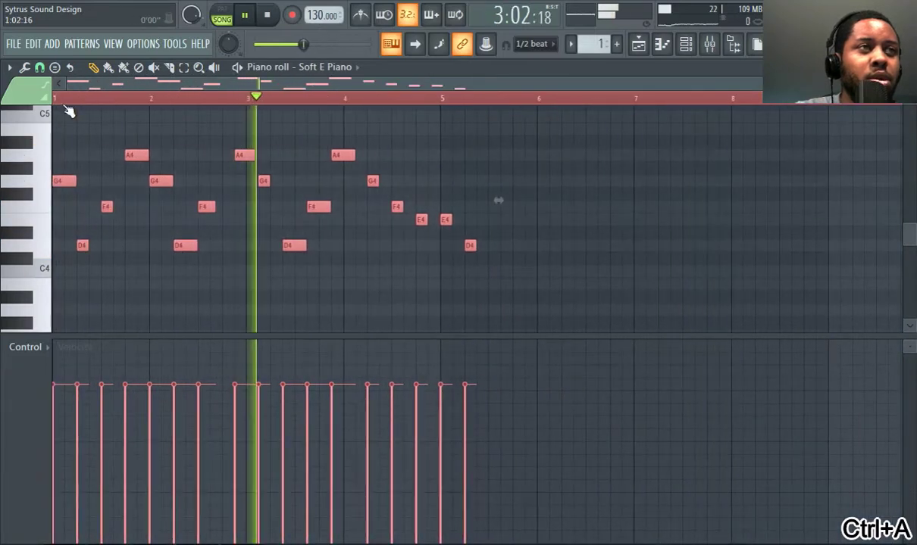
pyautogui.click(30, 99)
# Step: Delete the E4 and D4 notes in bar 5 and duplicate the remaining four-bar melody into bars 5 to 8
pyautogui.rightClick(447, 218)
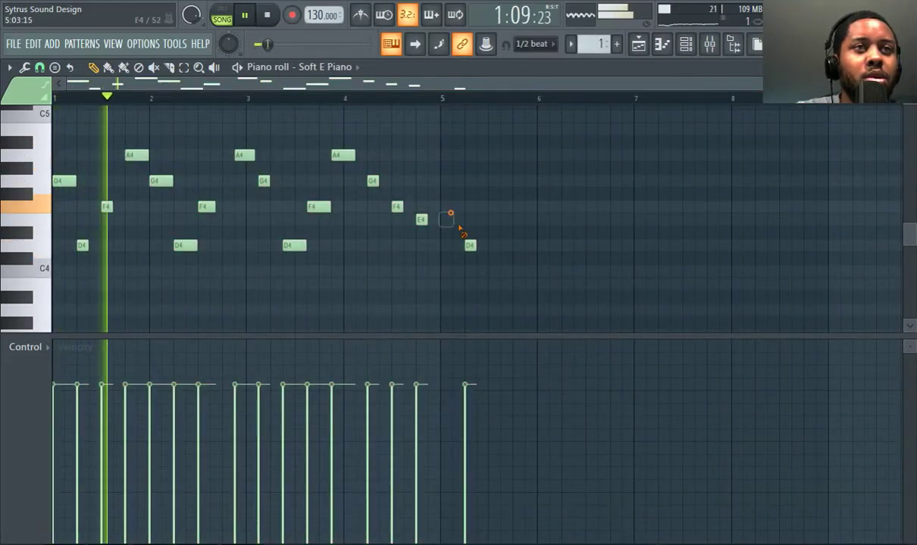
pyautogui.hotkey('ctrl', 'a')
pyautogui.hotkey('ctrl', 'b')
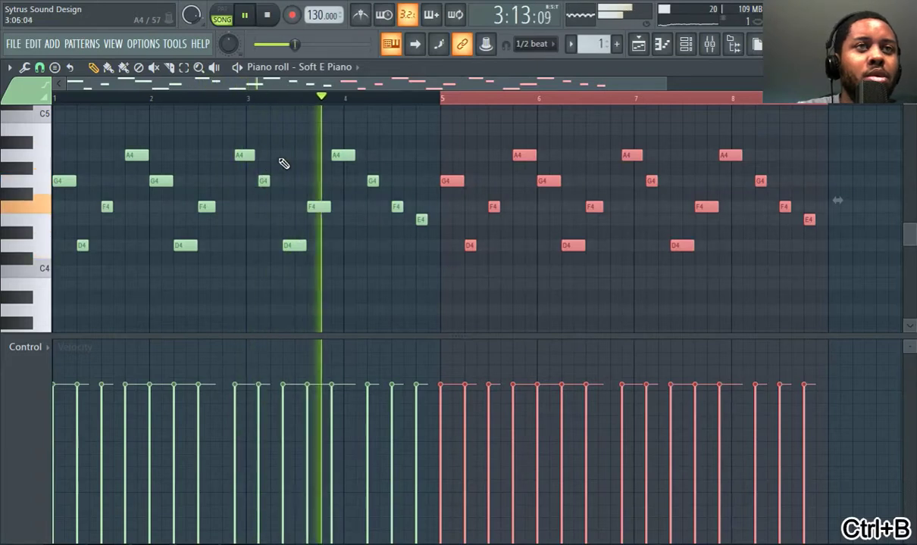
# Step: Shift the notes from the A4 before bar 3 to the phrase's end, and from the A4 before bar 7 onward, earlier to close the timing gaps
pyautogui.click(222, 101)
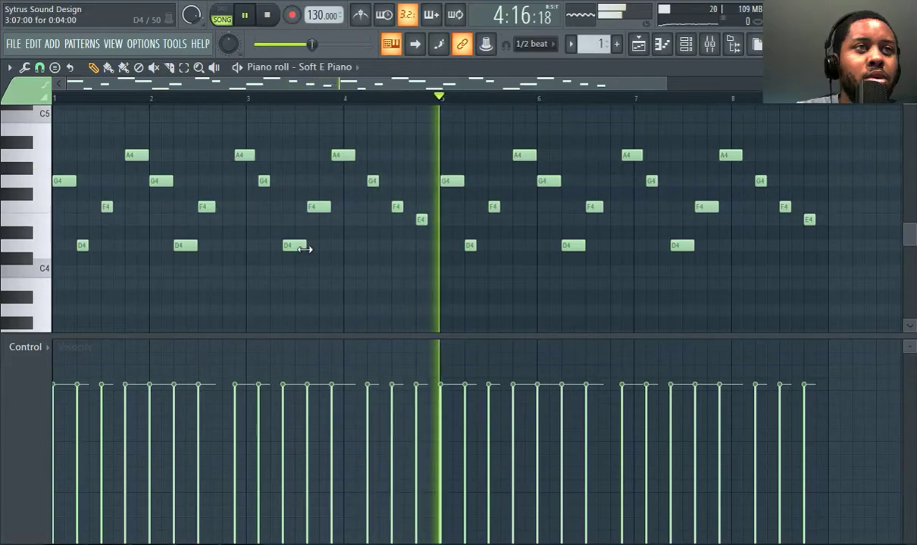
pyautogui.moveTo(243, 154); pyautogui.dragTo(239, 153)
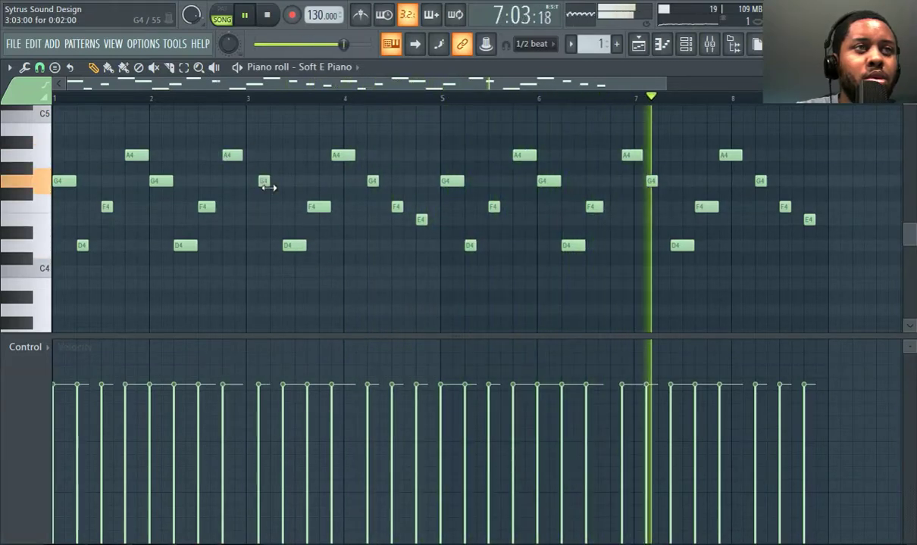
pyautogui.moveTo(268, 139); pyautogui.dragTo(415, 287)
pyautogui.moveTo(264, 180); pyautogui.dragTo(253, 180)
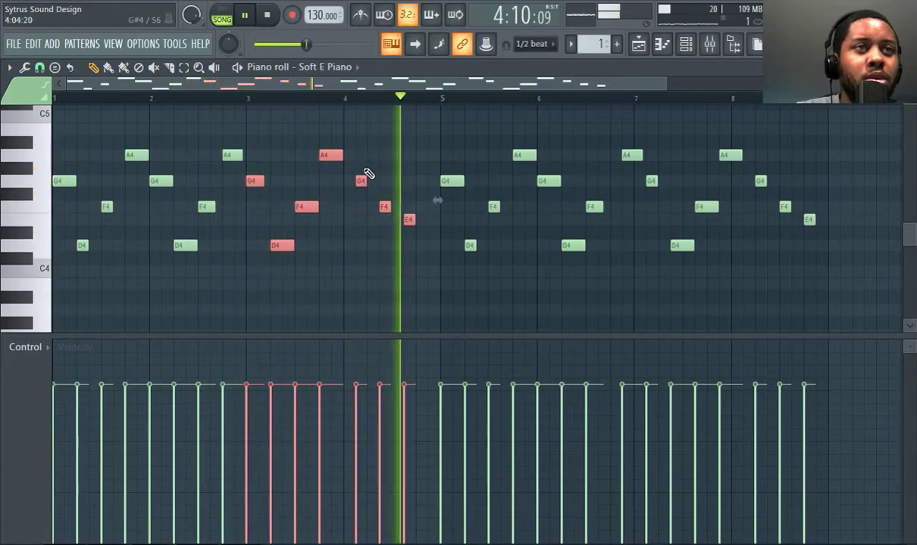
pyautogui.moveTo(355, 164); pyautogui.dragTo(422, 229)
pyautogui.moveTo(359, 181); pyautogui.dragTo(348, 183)
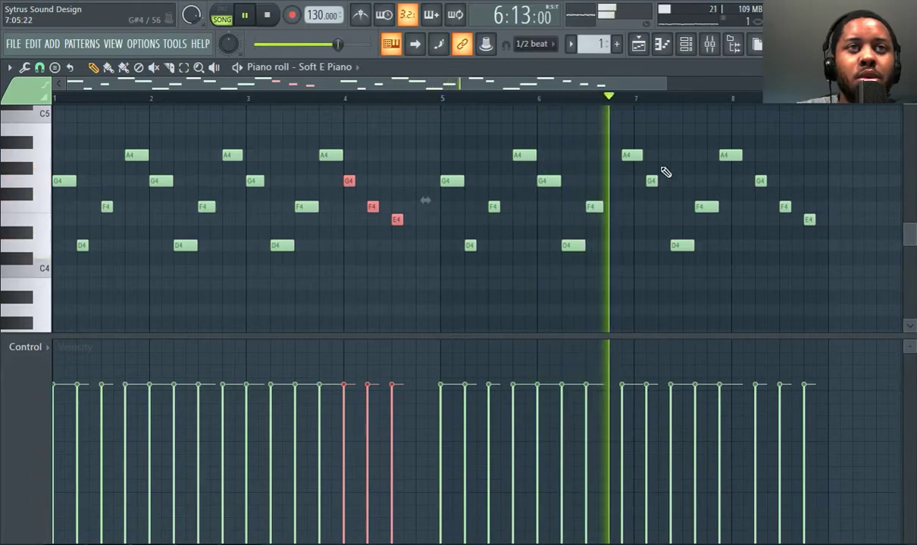
pyautogui.moveTo(620, 129); pyautogui.dragTo(814, 270)
pyautogui.moveTo(632, 154); pyautogui.dragTo(617, 150)
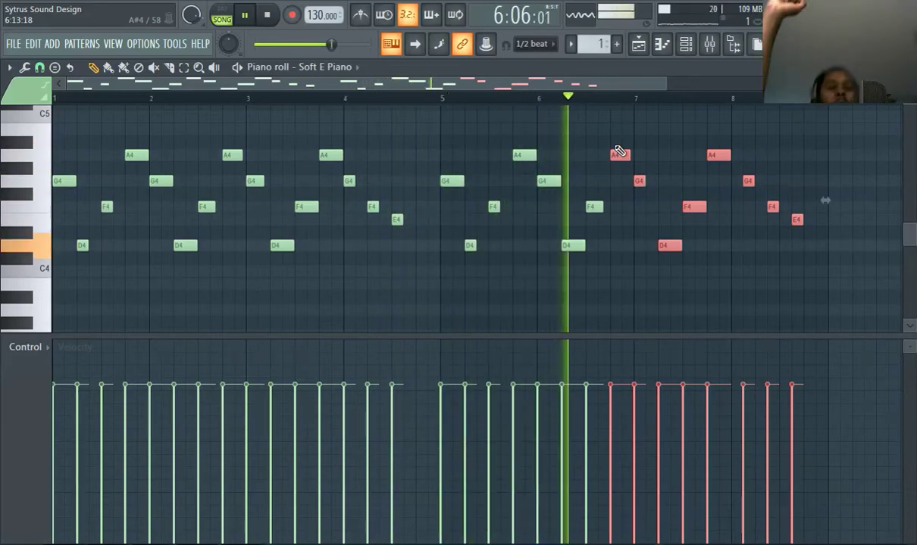
# Step: Add a D4 note on the last beat of bar 4 and another on the last beat of bar 8
pyautogui.click(393, 221)
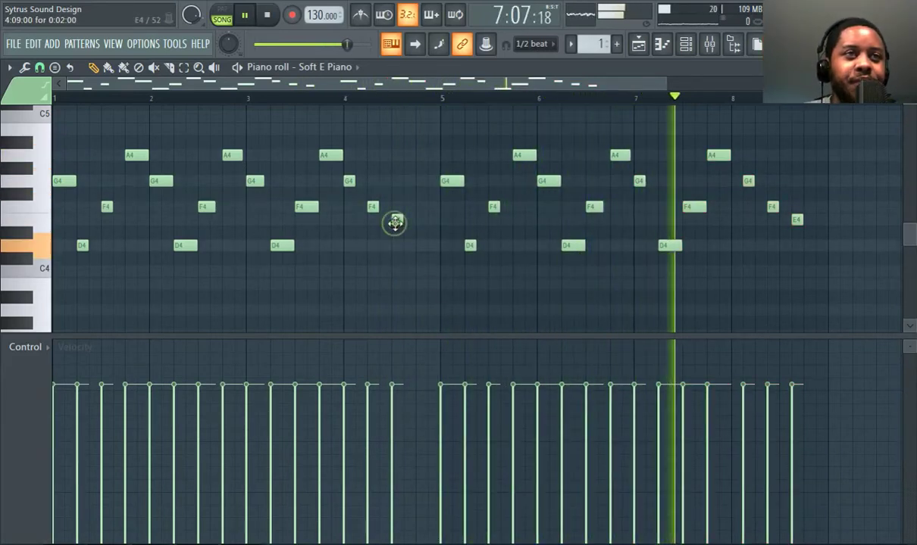
pyautogui.click(419, 245)
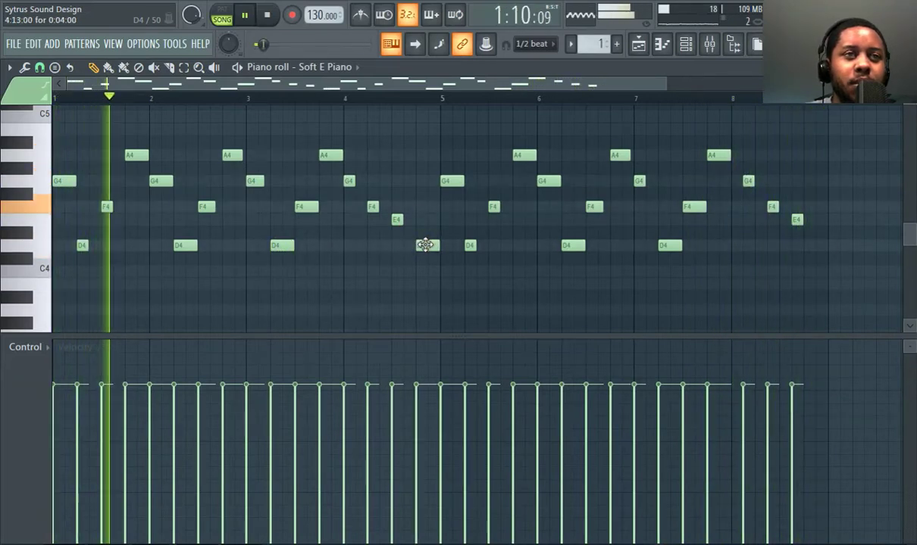
pyautogui.click(806, 245)
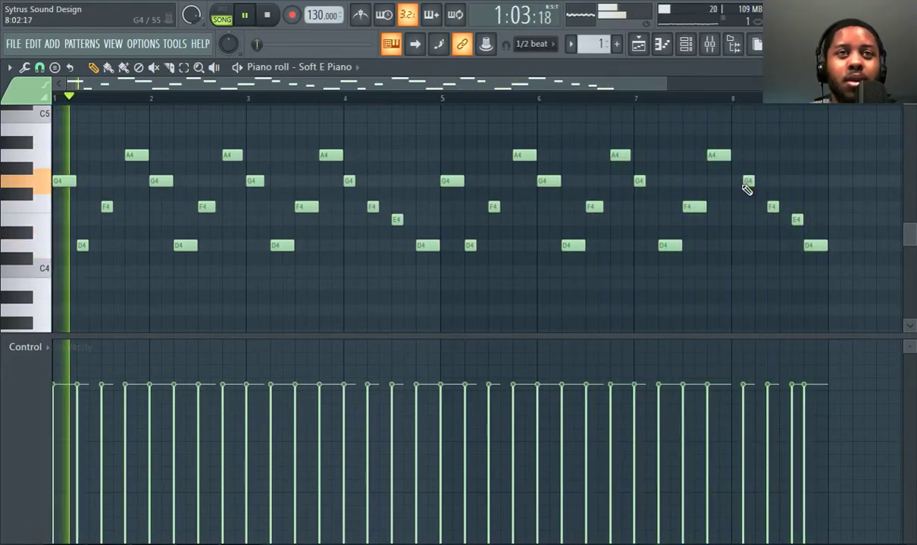
# Step: Move bar 8's G4, F4 and E4 notes two steps earlier and raise the melody's final D4 to F4
pyautogui.moveTo(747, 180); pyautogui.dragTo(785, 219)
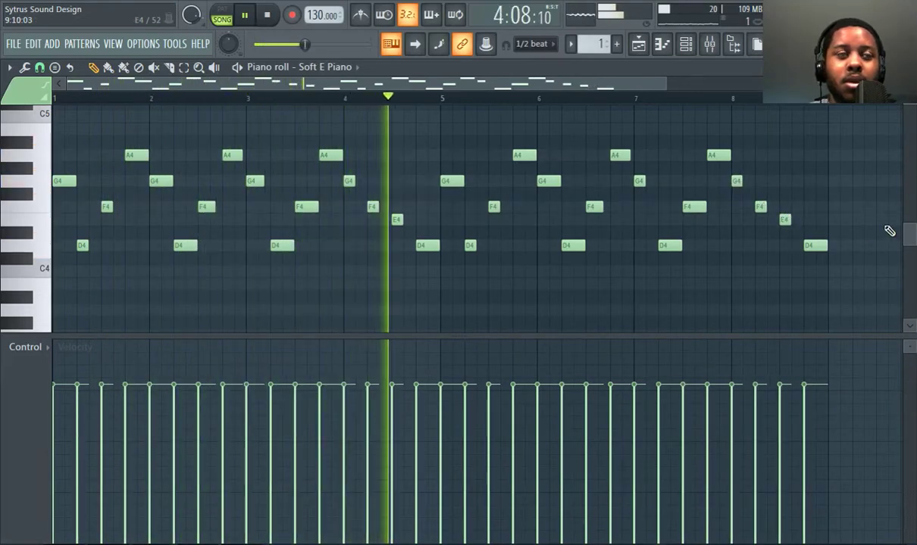
pyautogui.moveTo(816, 246); pyautogui.dragTo(815, 208)
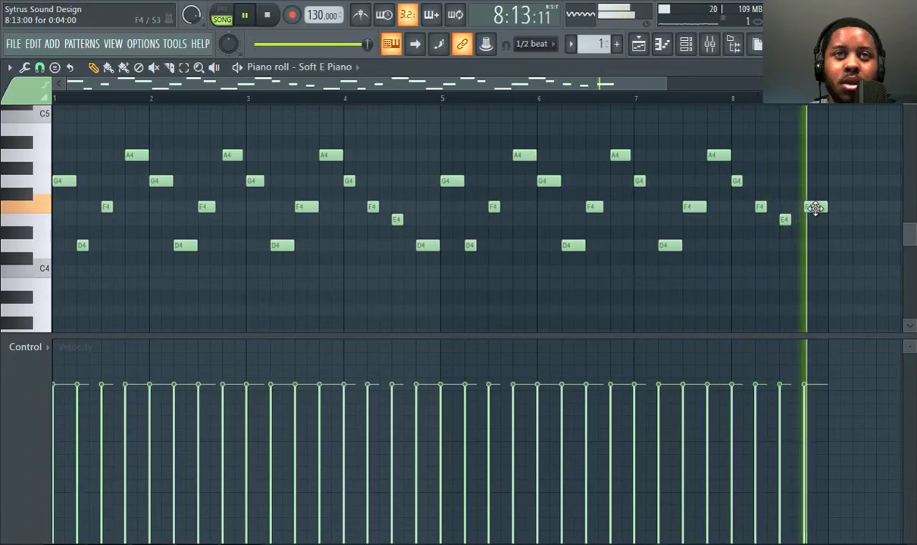
# Step: Duplicate the Pattern 1 clip three times along the first playlist track to fill up to bar 33, leaving no stray clip on Track 2
pyautogui.click(638, 47)
pyautogui.click(336, 161)
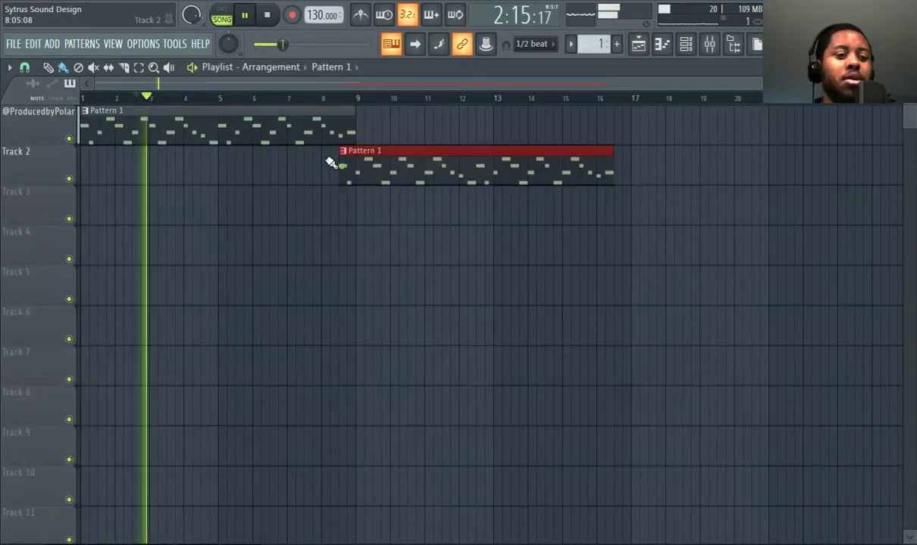
pyautogui.rightClick(338, 157)
pyautogui.hotkey('ctrl', 'b')
pyautogui.hotkey('ctrl', 'b')
pyautogui.hotkey('ctrl', 'b')
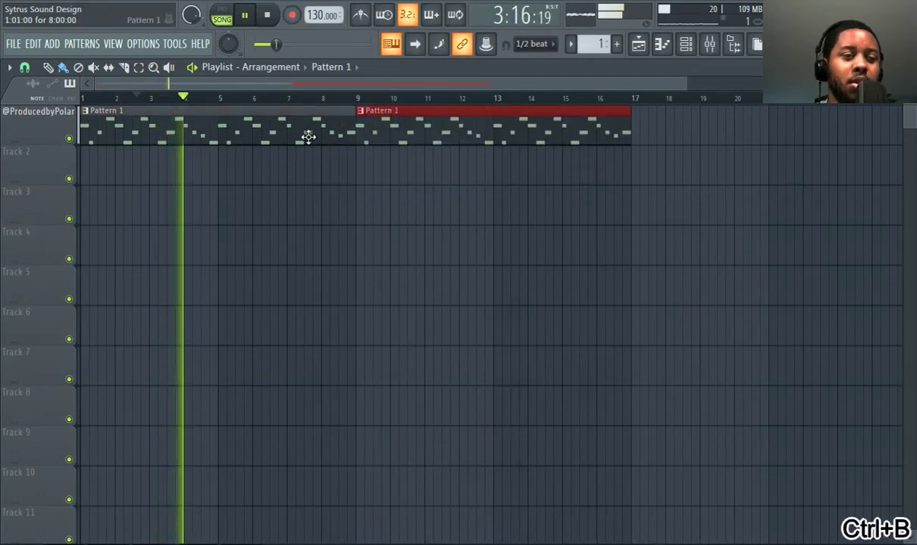
pyautogui.scroll(-2, 184, 139)
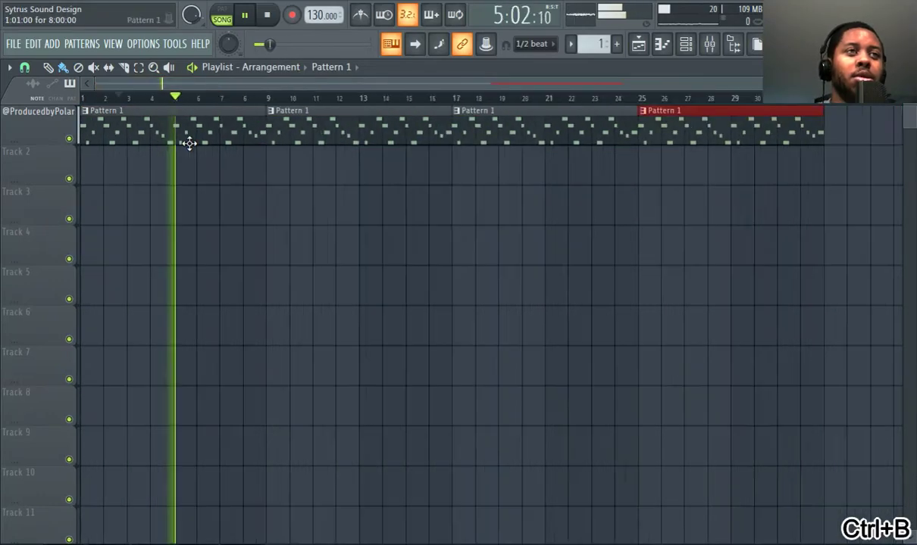
# Step: Create Pattern 2 with its default name and place it at bar 1 of playlist Track 2
pyautogui.click(616, 47)
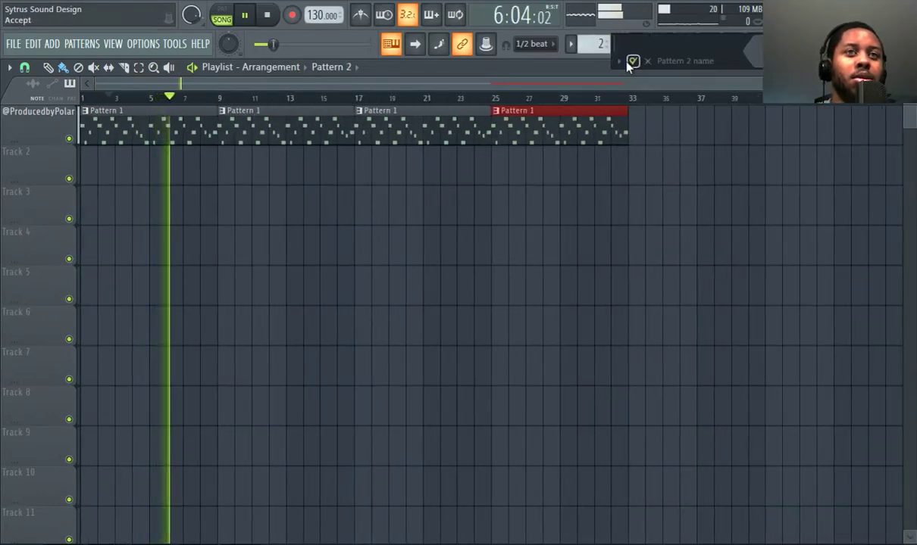
pyautogui.click(633, 61)
pyautogui.click(91, 172)
pyautogui.scroll(2, 94, 172)
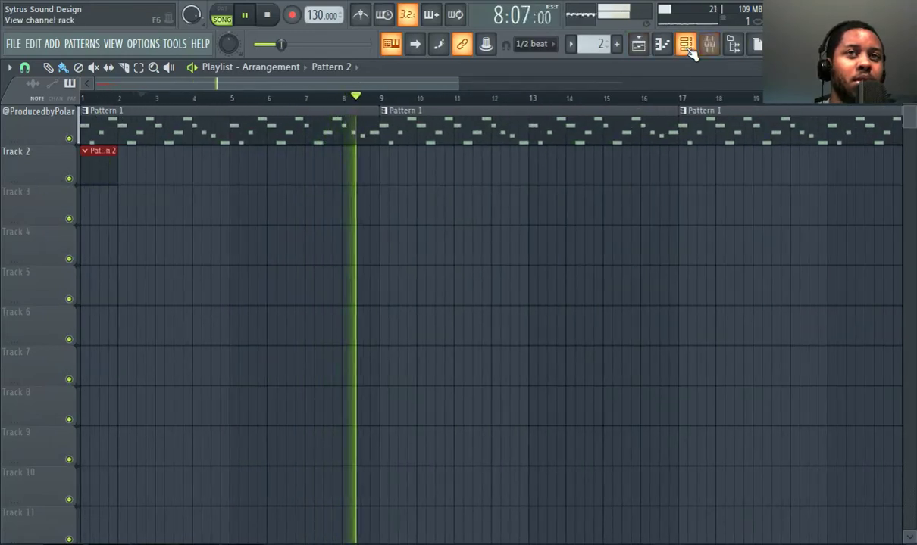
# Step: Open the channel rack for Pattern 2
pyautogui.click(687, 47)
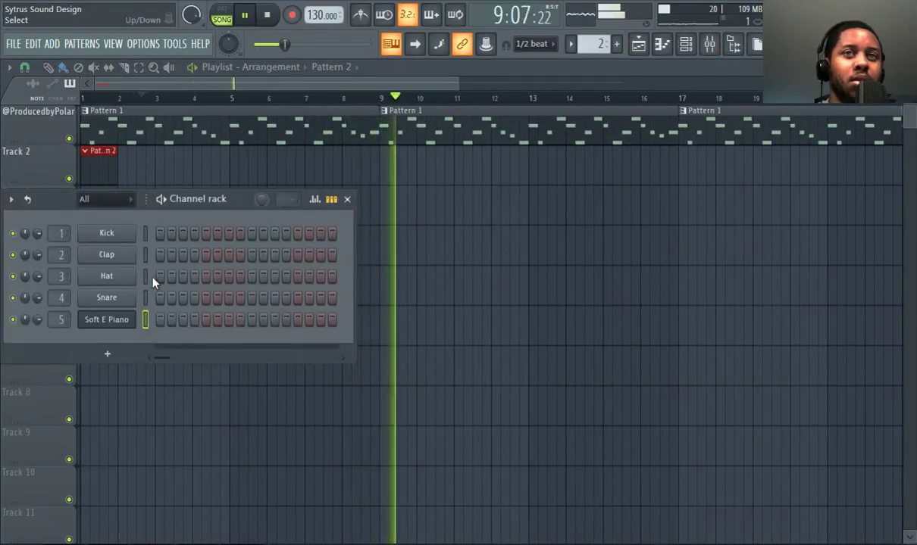